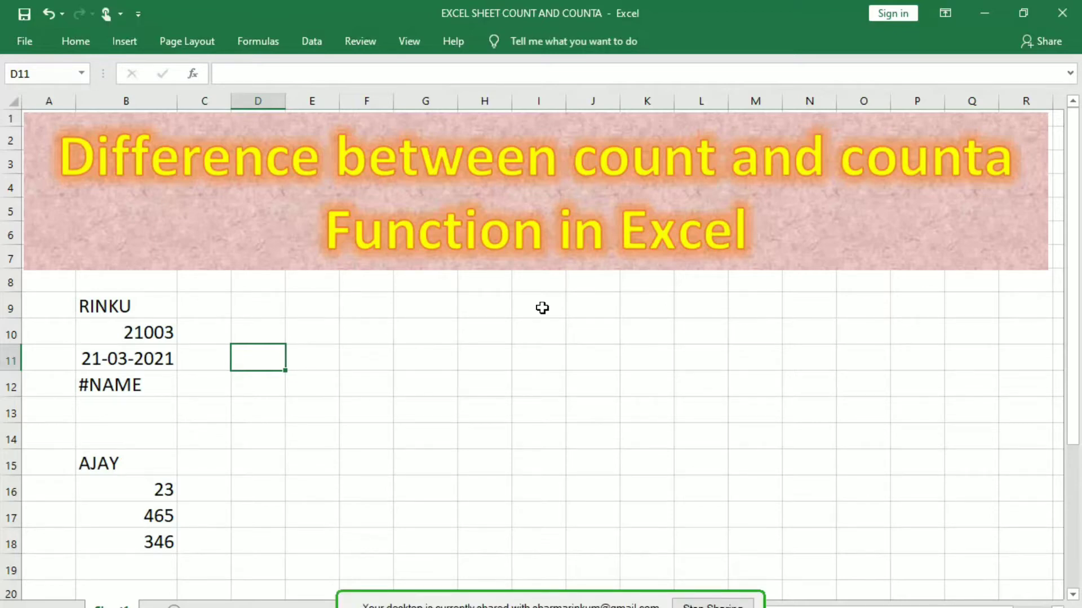
Look over the column B entries from B9 down, then go to D9
{"action": "key", "text": "Up"}
{"action": "key", "text": "Up"}
{"action": "key", "text": "Left"}
{"action": "key", "text": "Left"}
{"action": "key", "text": "Right"}
{"action": "key", "text": "Left"}
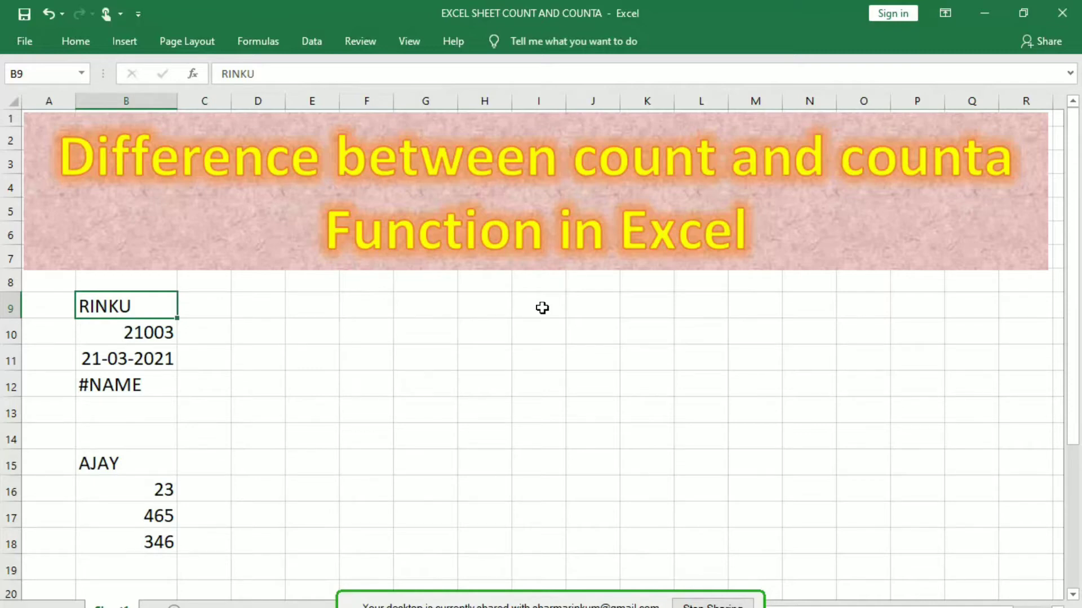
{"action": "key", "text": "Down"}
{"action": "key", "text": "Down"}
{"action": "key", "text": "Down"}
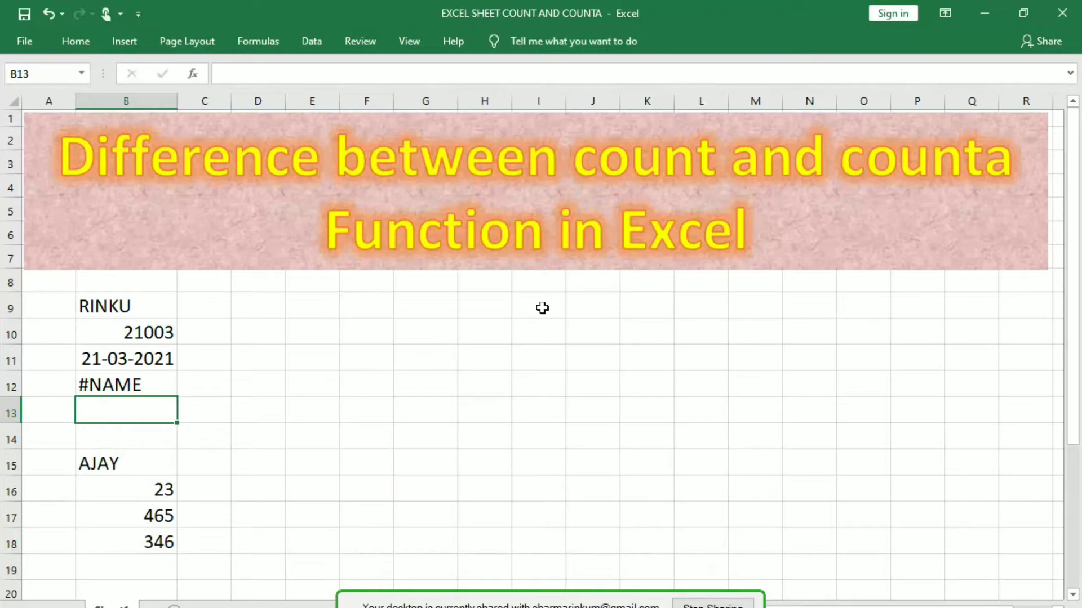
{"action": "key", "text": "Up"}
{"action": "key", "text": "Up"}
{"action": "key", "text": "Up"}
{"action": "key", "text": "Right"}
{"action": "key", "text": "Right"}
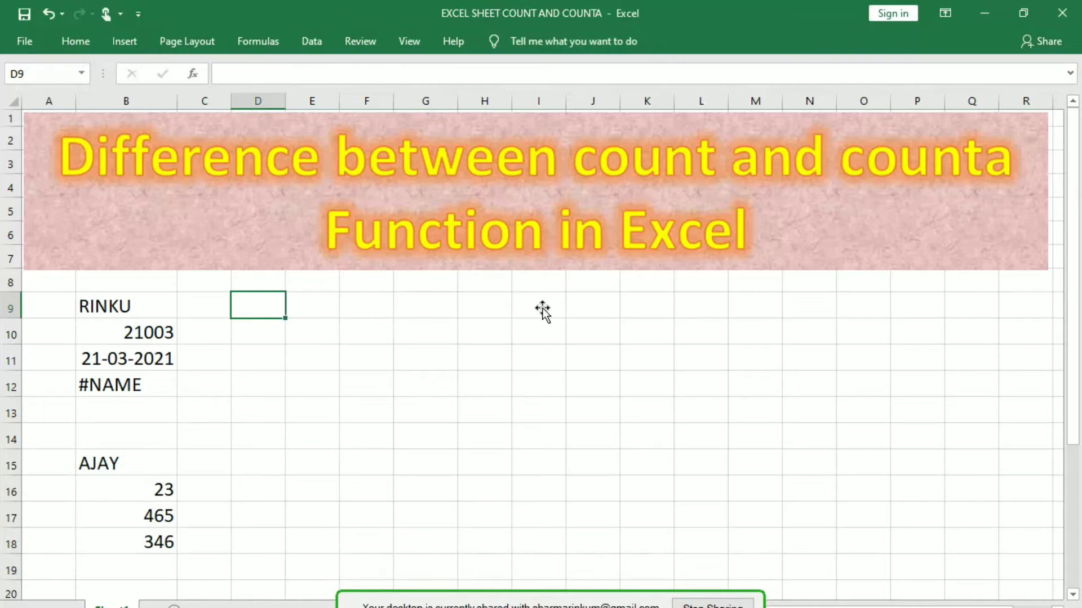
Enter =COUNT(B9:B18) in D9 so it returns 5
{"action": "type", "text": "=count"}
{"action": "key", "text": "Tab"}
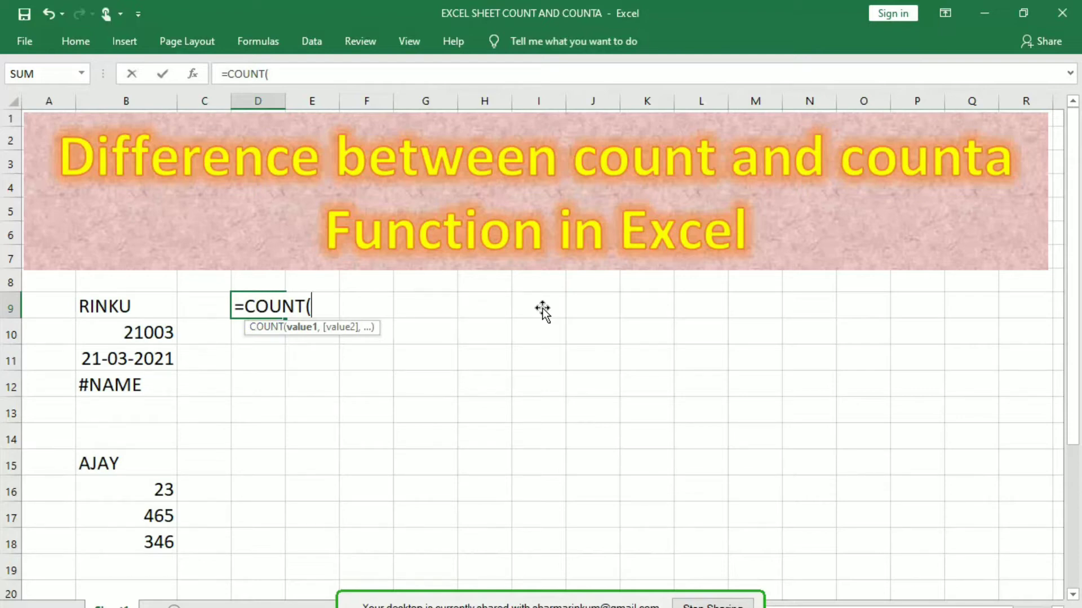
{"action": "left_click_drag", "start_coordinate": [126, 306], "coordinate": [169, 542]}
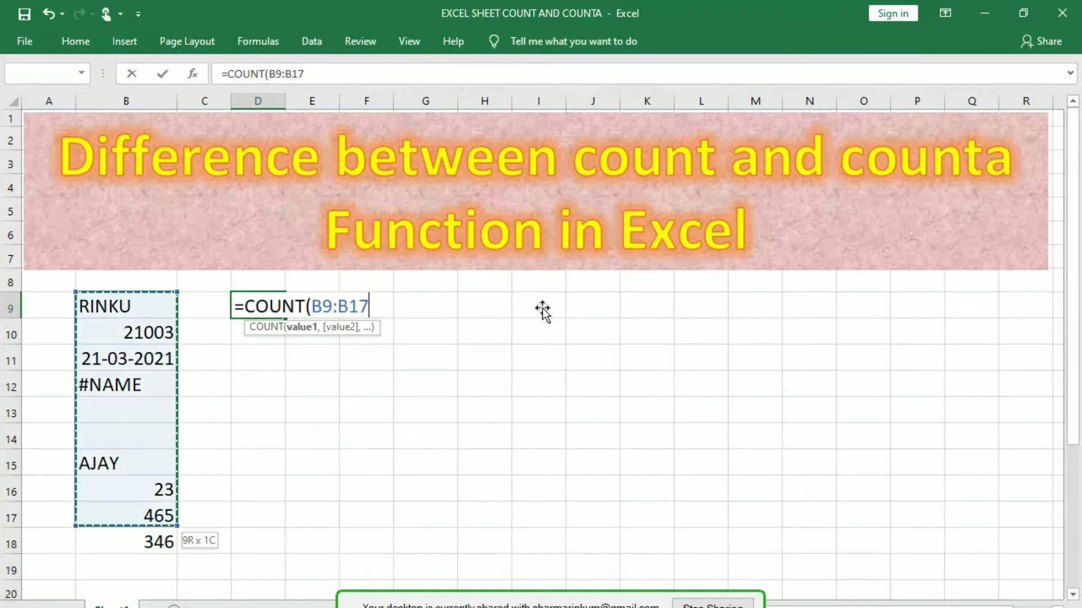
{"action": "type", "text": ")"}
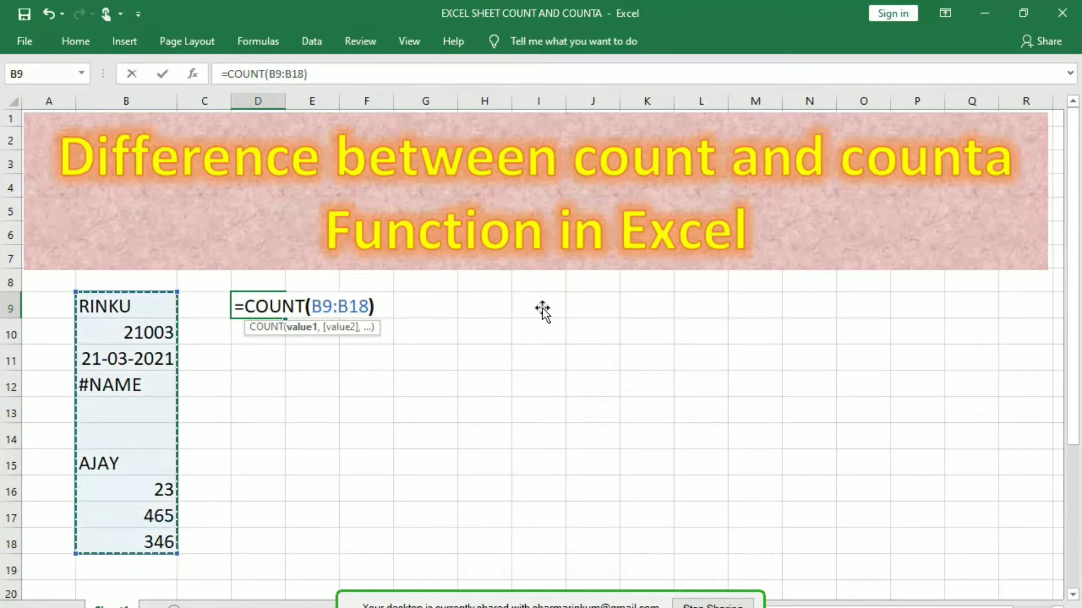
{"action": "key", "text": "Return"}
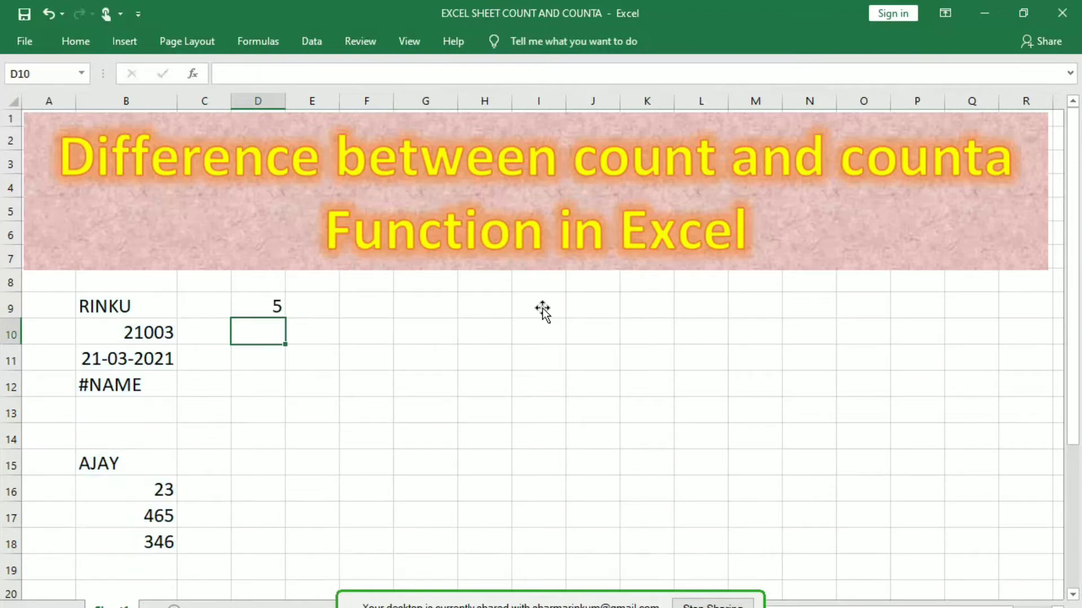
{"action": "key", "text": "Up"}
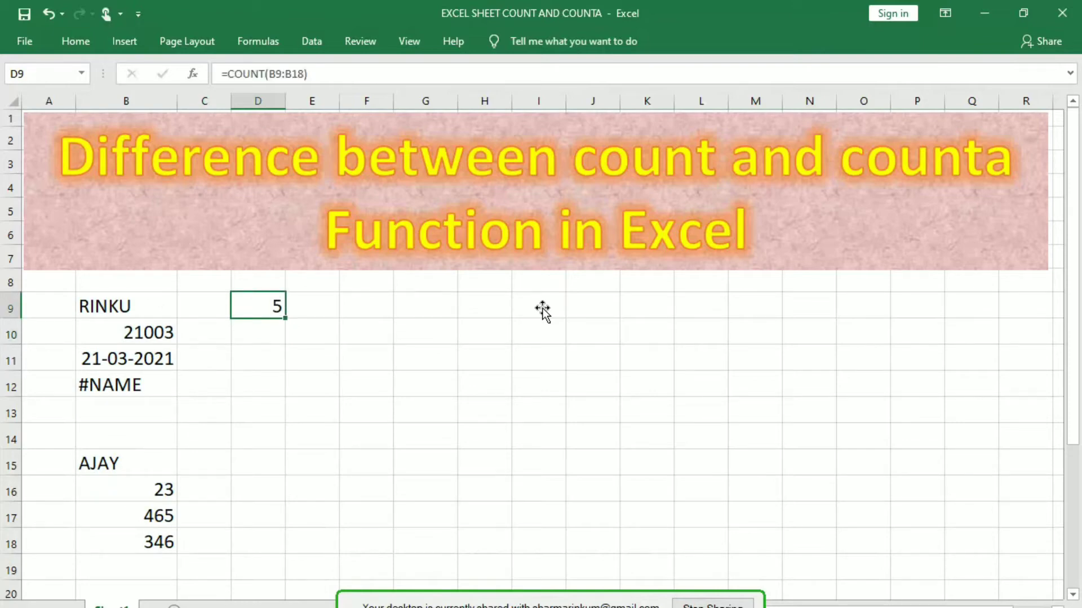
{"action": "key", "text": "Home"}
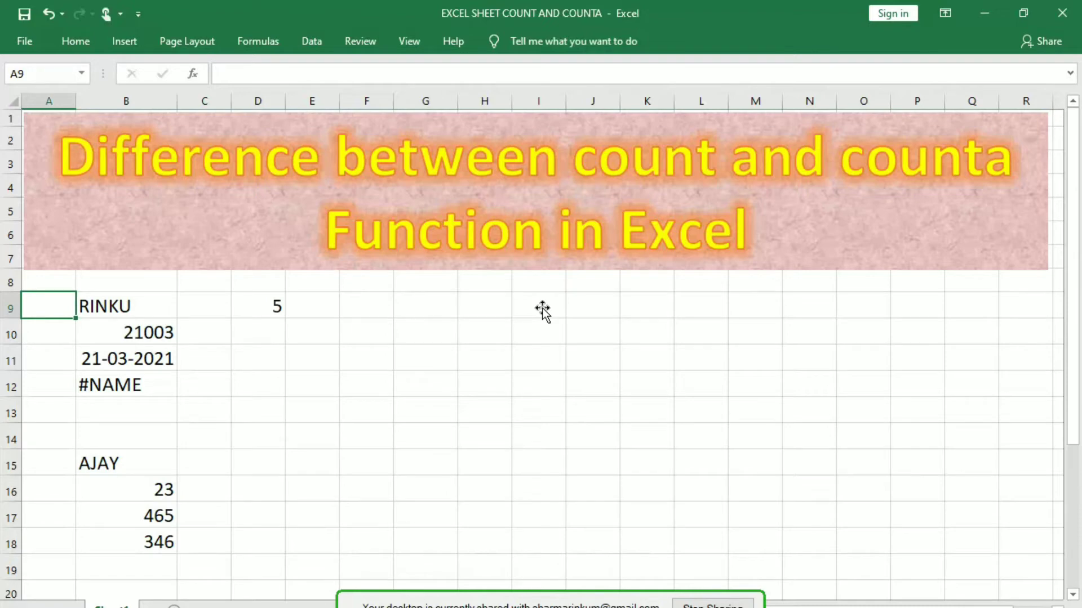
Fill A9:A18 with the series 1 to 10, starting from 1 and 2
{"action": "type", "text": "1"}
{"action": "key", "text": "Return"}
{"action": "type", "text": "2"}
{"action": "key", "text": "Return"}
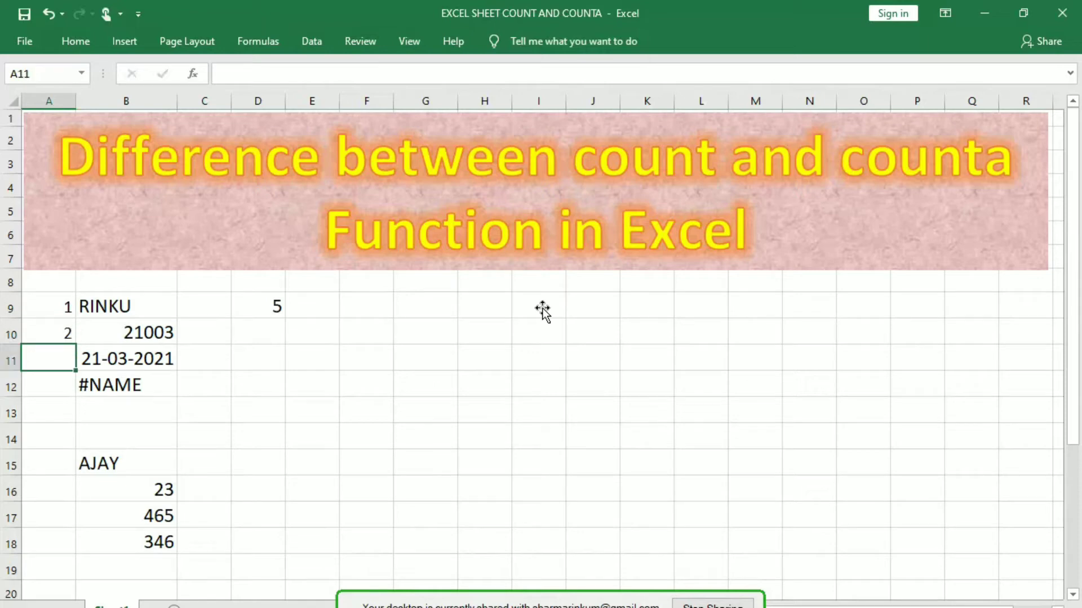
{"action": "key", "text": "Up"}
{"action": "key", "text": "Up"}
{"action": "key", "text": "shift+Down"}
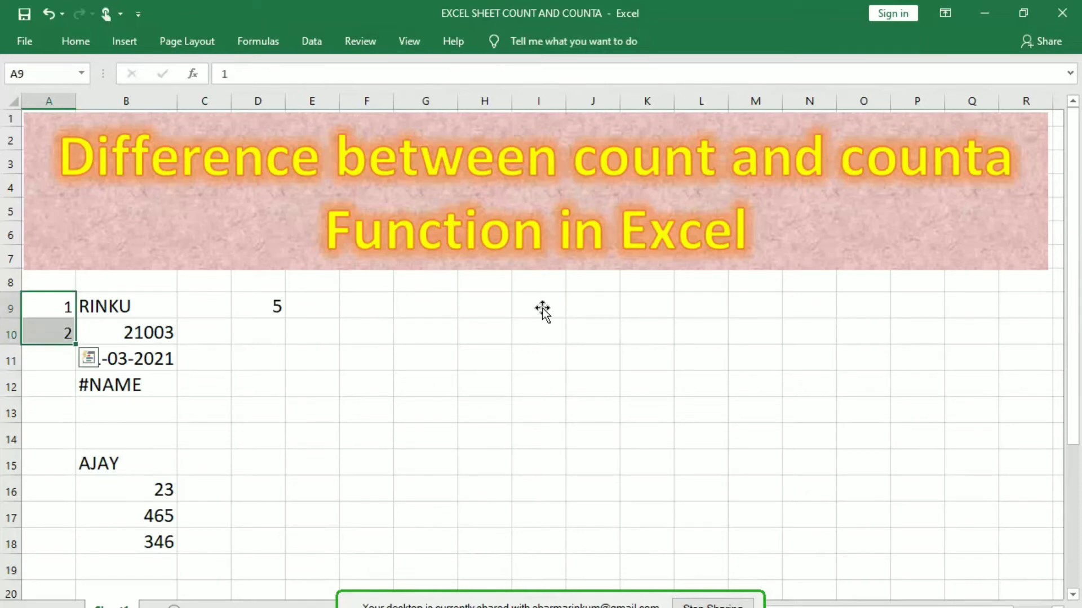
{"action": "double_click", "coordinate": [75, 344]}
{"action": "left_click", "coordinate": [126, 567]}
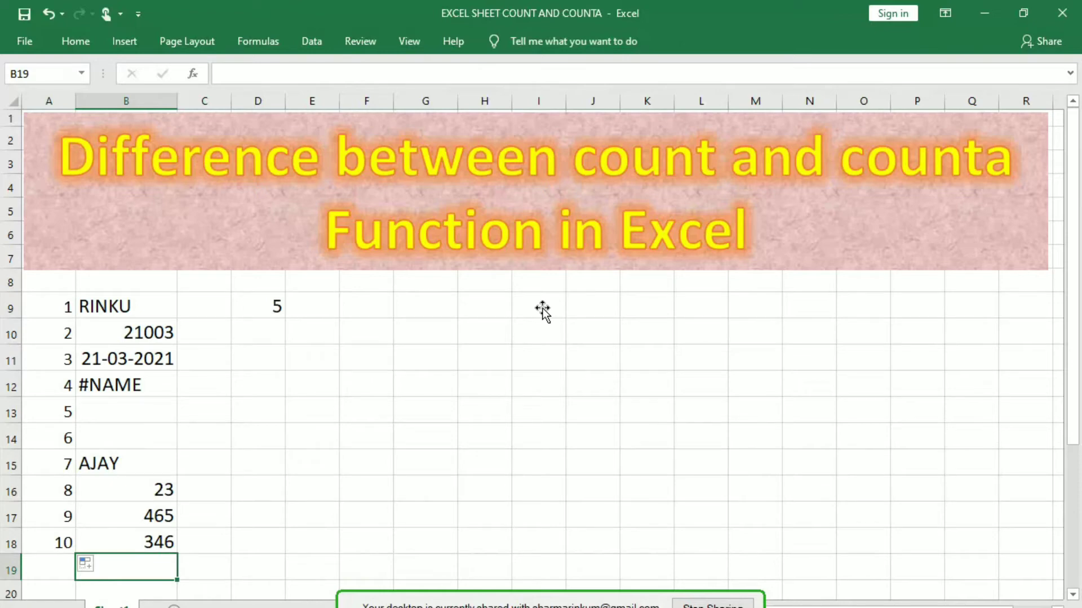
{"action": "key", "text": "Up"}
{"action": "key", "text": "Up"}
{"action": "key", "text": "Up"}
{"action": "key", "text": "Right"}
{"action": "key", "text": "Up"}
{"action": "key", "text": "Up"}
{"action": "key", "text": "Up"}
{"action": "key", "text": "Right"}
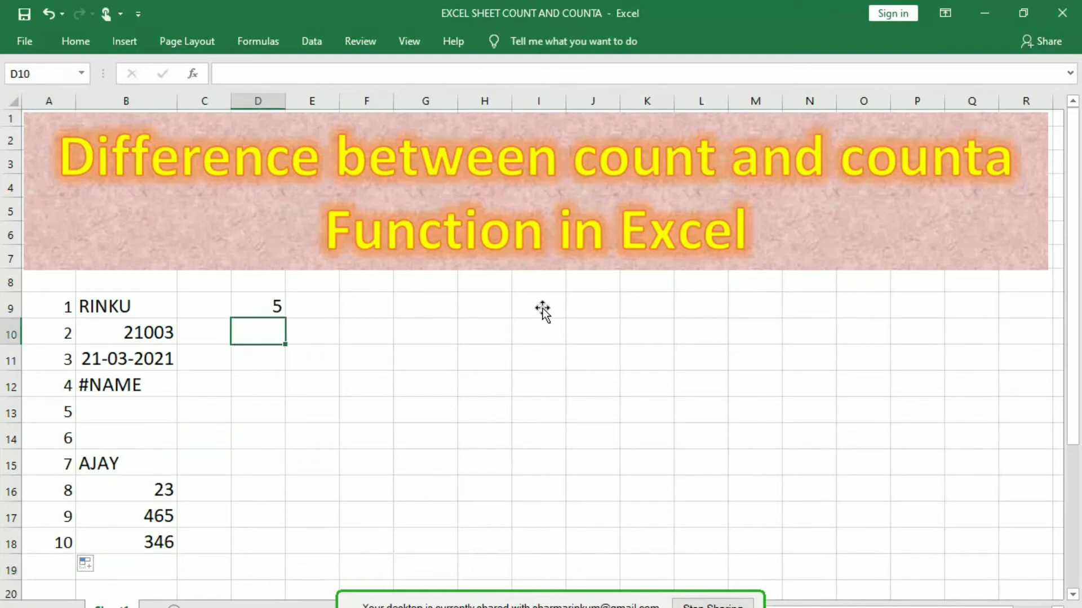
Enter =COUNTA(B9:B18) in D10 so it returns 8
{"action": "type", "text": "="}
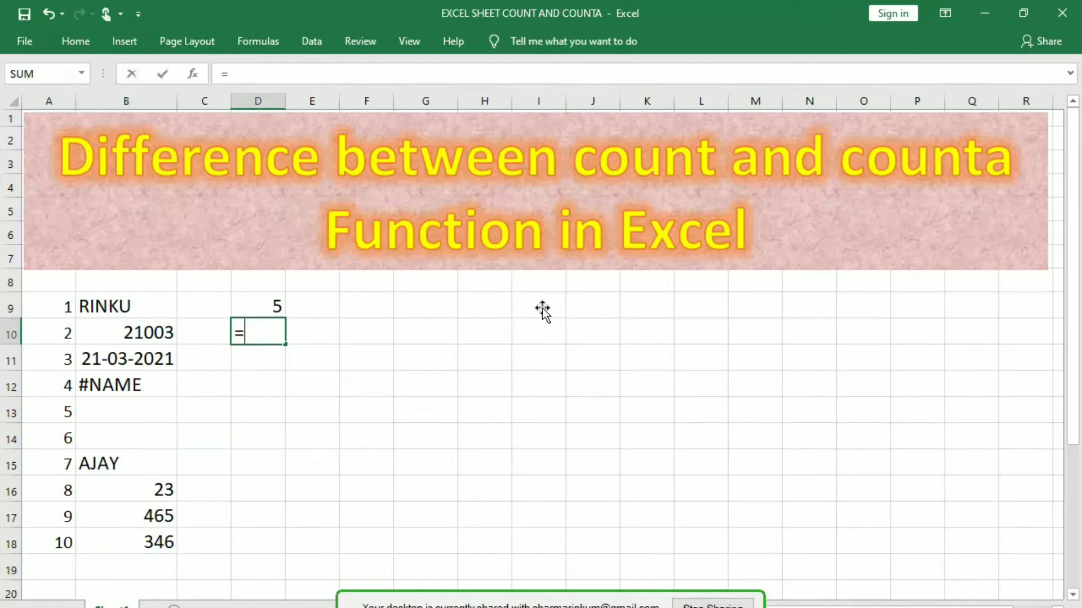
{"action": "type", "text": "C"}
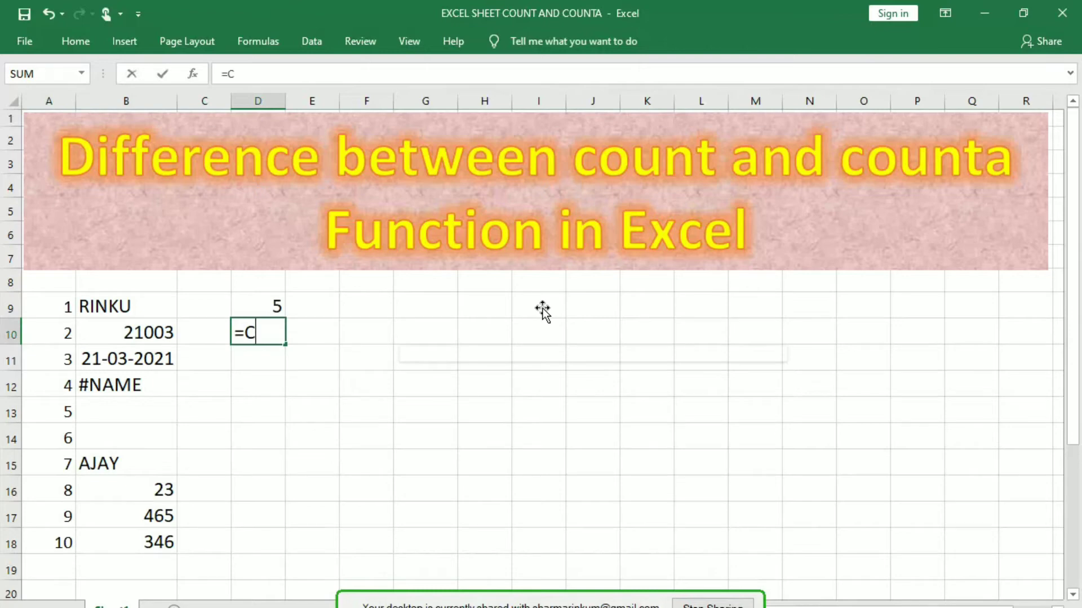
{"action": "type", "text": "OUN"}
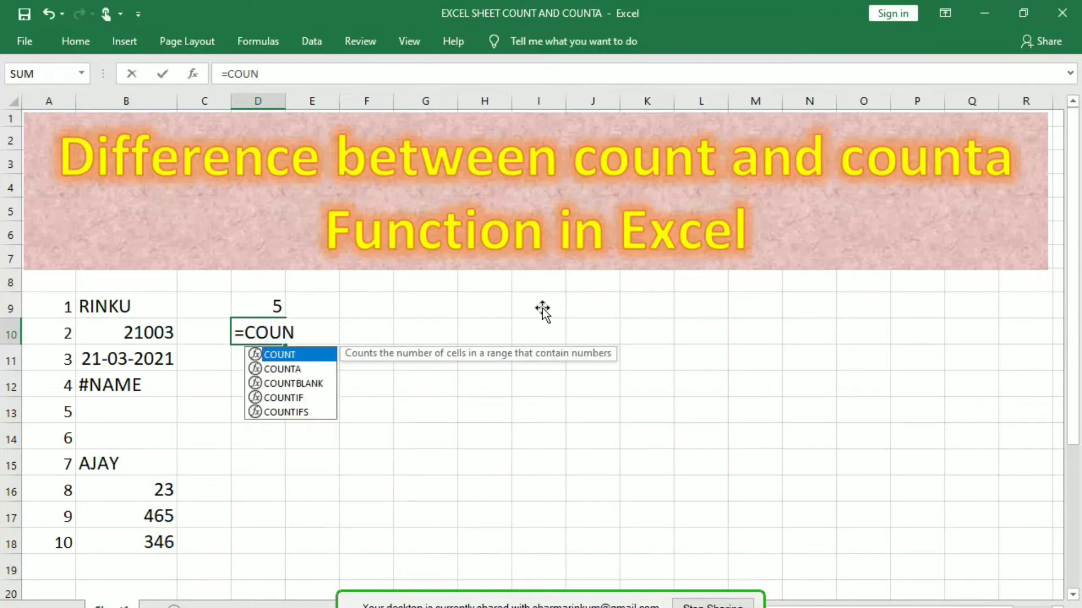
{"action": "type", "text": "TA("}
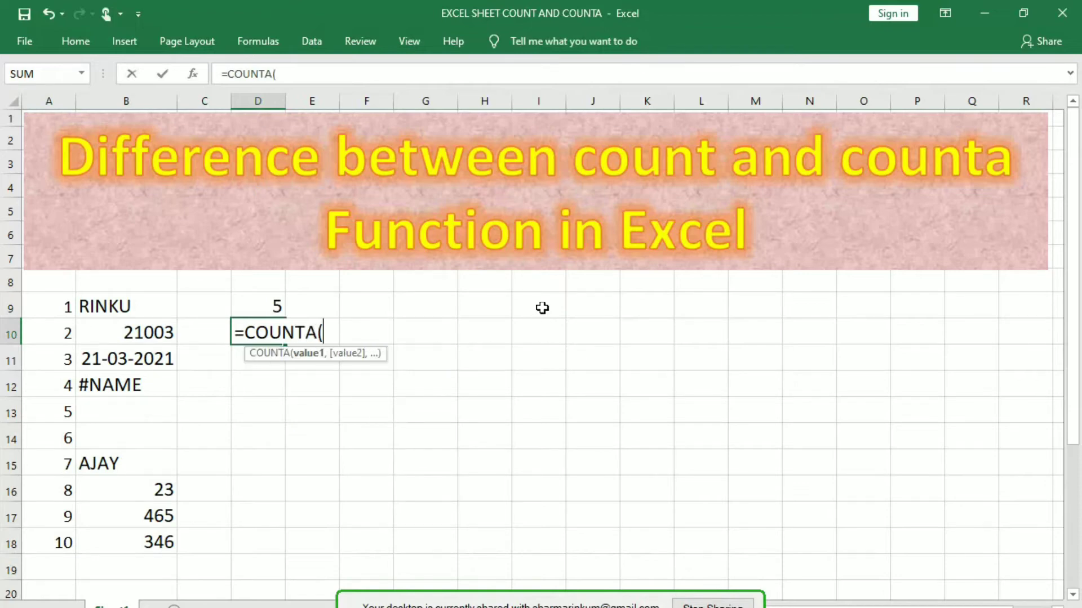
{"action": "left_click_drag", "start_coordinate": [127, 306], "coordinate": [163, 544]}
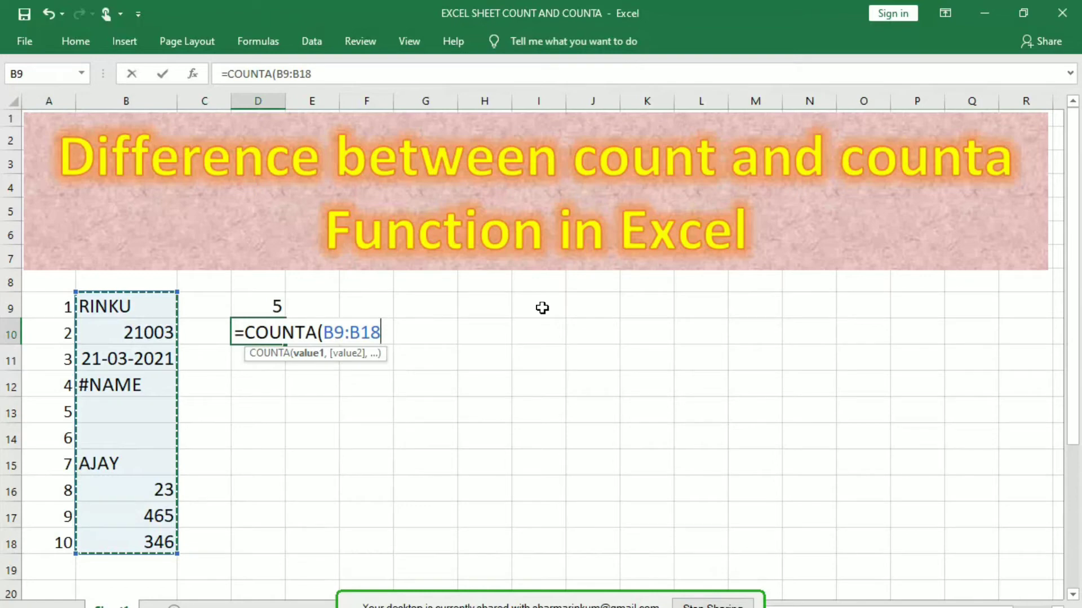
{"action": "type", "text": ")"}
{"action": "key", "text": "Return"}
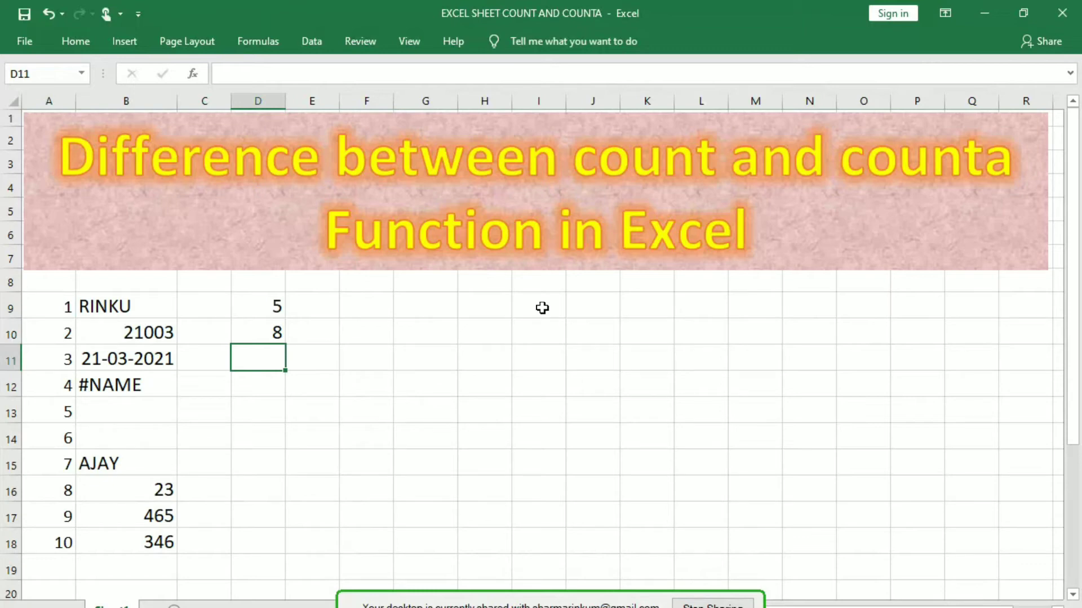
{"action": "key", "text": "Up"}
{"action": "key", "text": "Up"}
{"action": "key", "text": "Right"}
Type the labels COUNT in E9 and COUNTA in E10
{"action": "type", "text": "COUNT"}
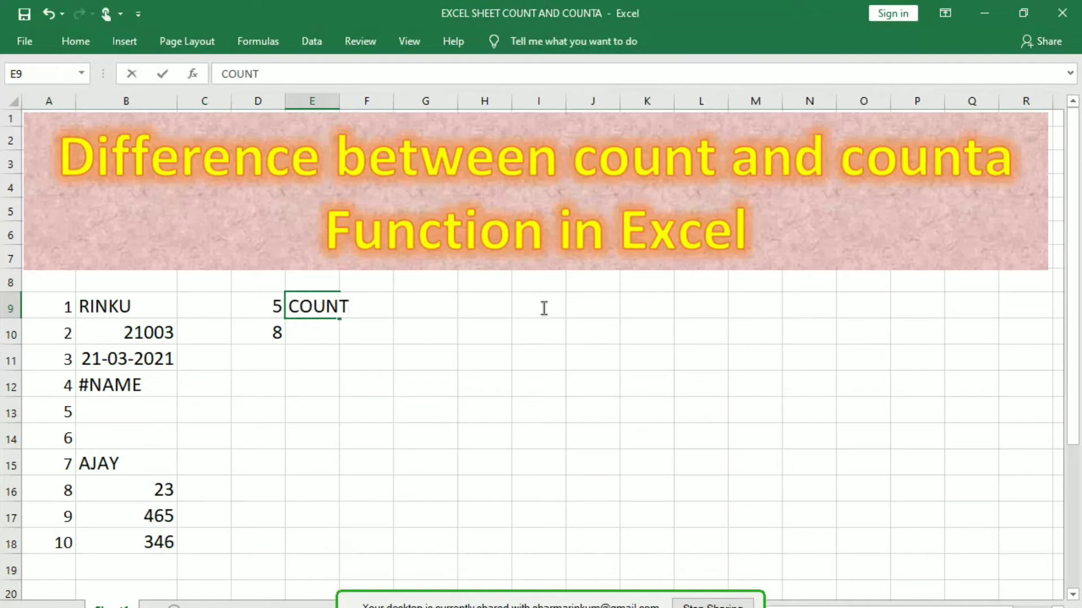
{"action": "key", "text": "Return"}
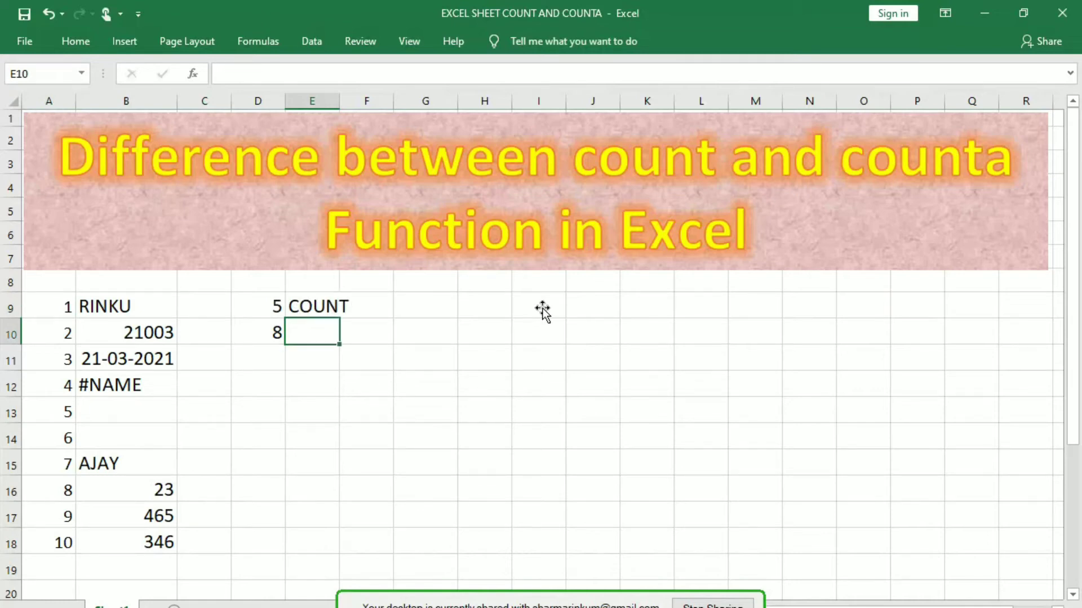
{"action": "type", "text": "COUNTA"}
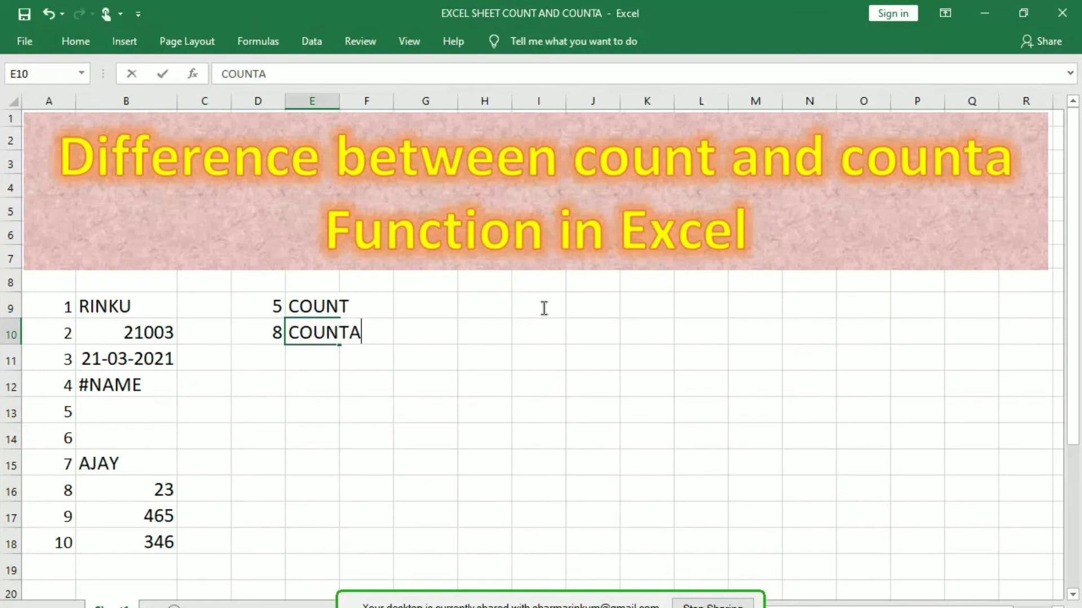
{"action": "key", "text": "Return"}
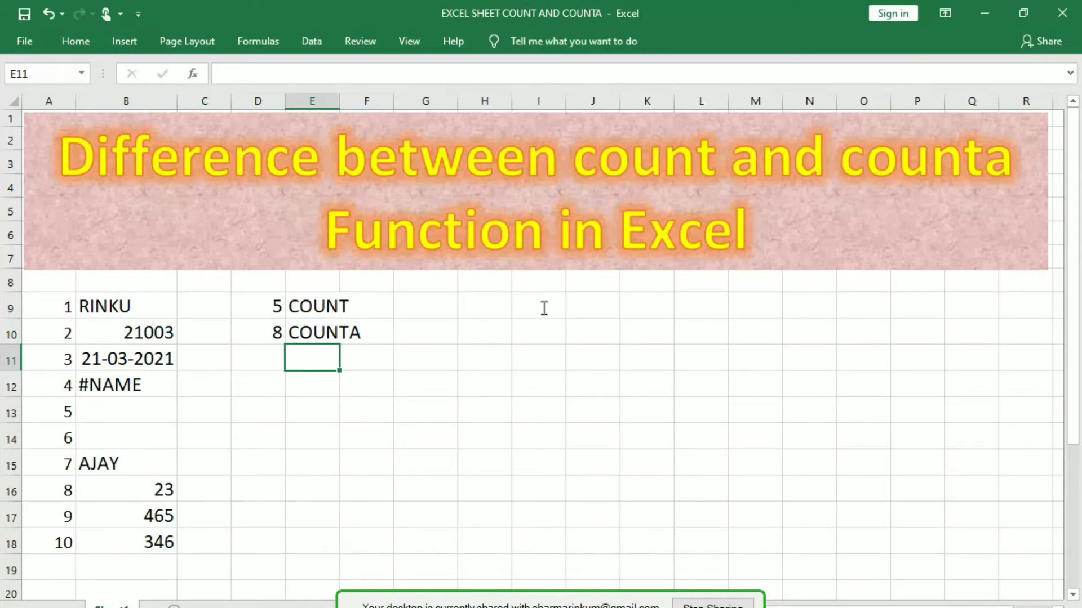
{"action": "key", "text": "Left"}
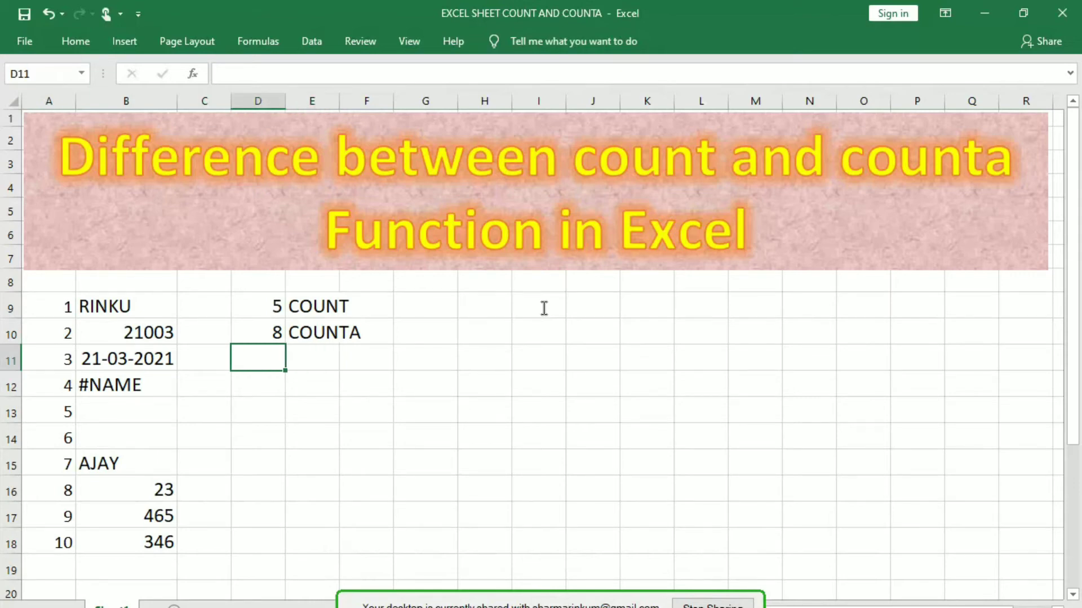
{"action": "type", "text": "="}
Enter =COUNTBLANK(B9:B18) in D11, returning 2, and label it COUNTBLANK in E11
{"action": "type", "text": "C"}
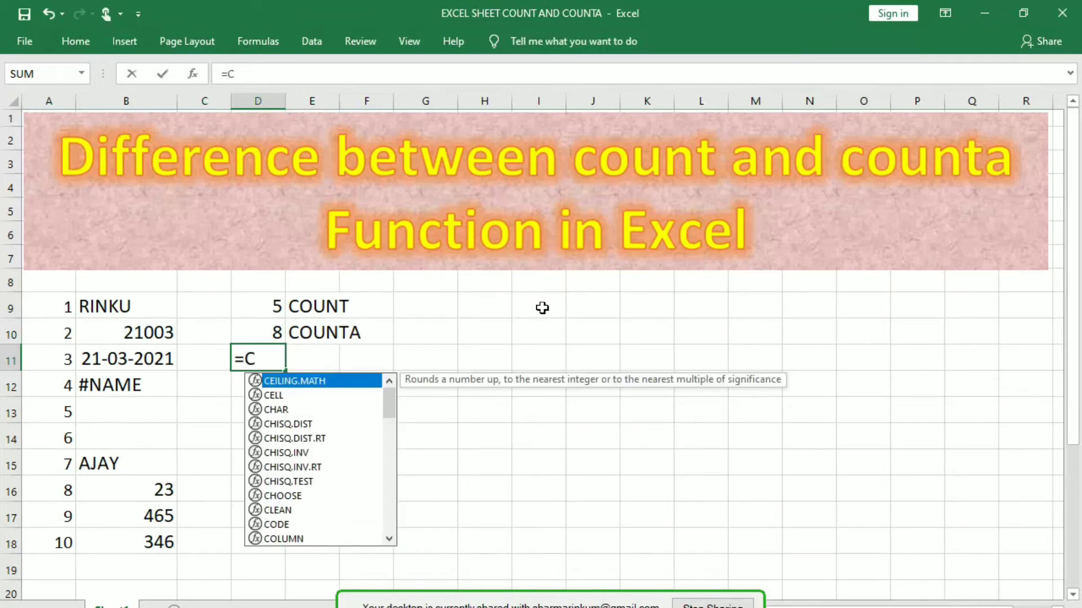
{"action": "type", "text": "OUNTBLAN"}
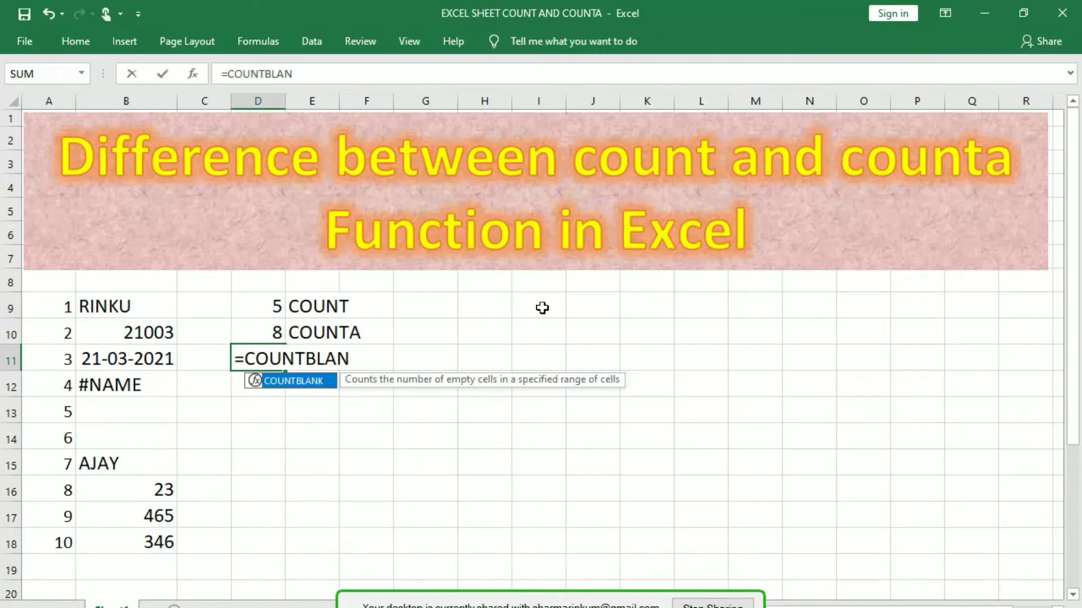
{"action": "type", "text": "("}
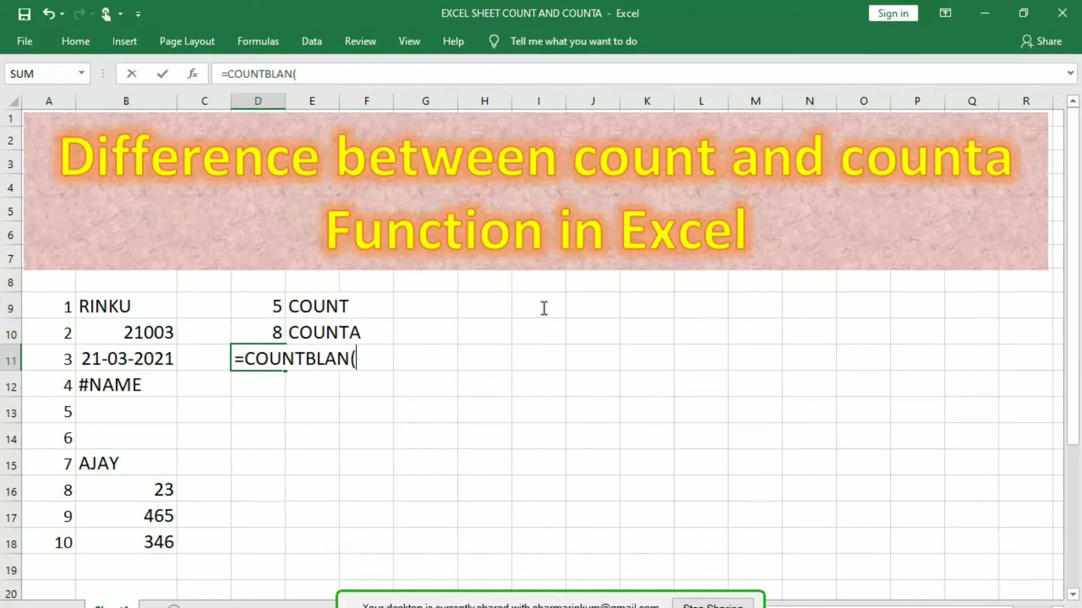
{"action": "key", "text": "Left"}
{"action": "type", "text": "K"}
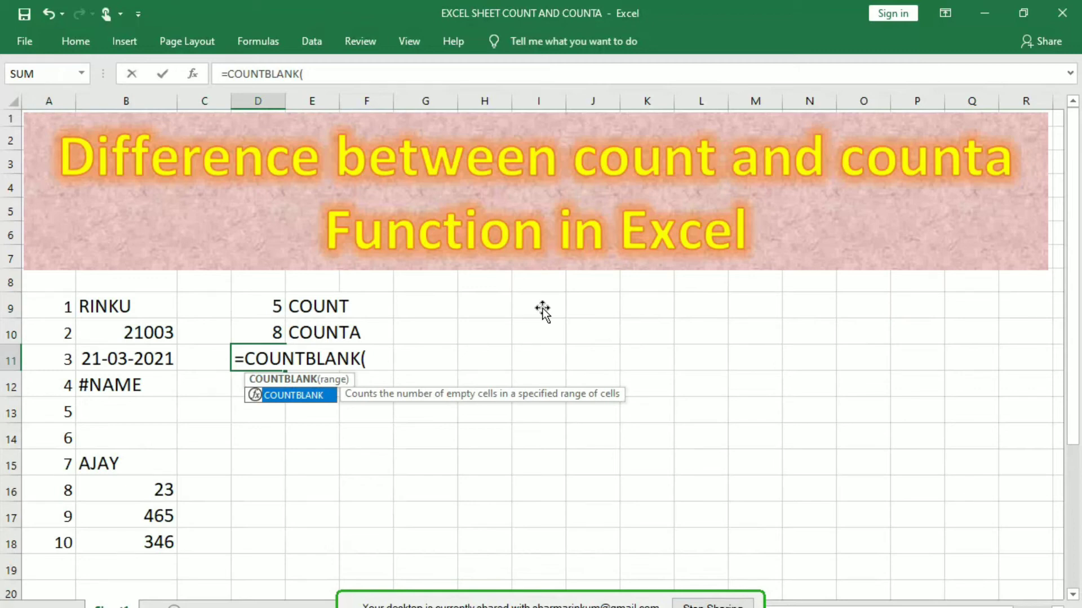
{"action": "left_click_drag", "start_coordinate": [127, 306], "coordinate": [126, 542]}
{"action": "type", "text": ")"}
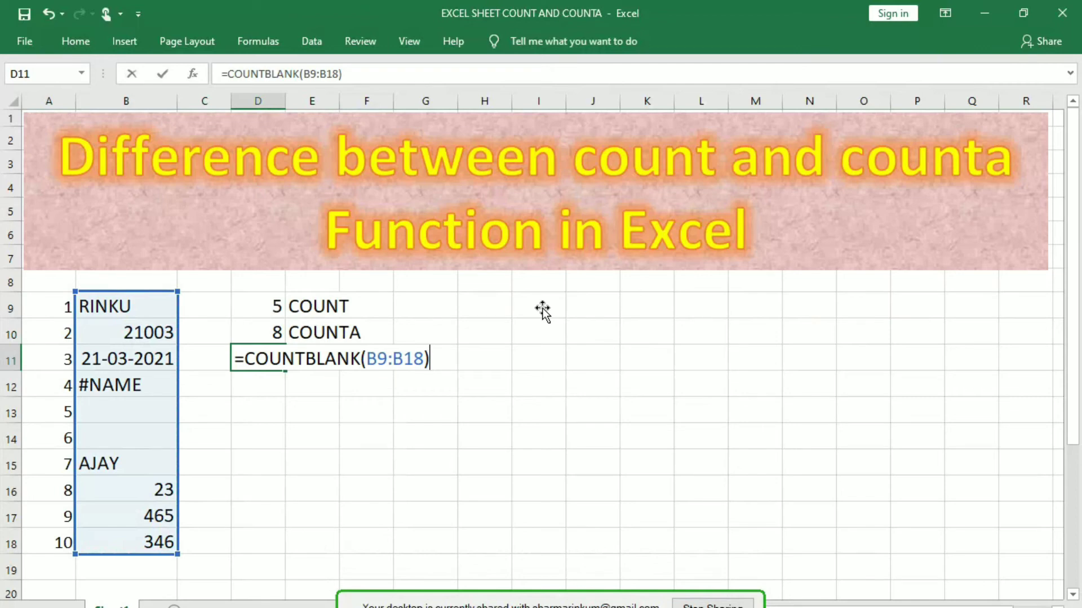
{"action": "key", "text": "Tab"}
{"action": "type", "text": "COUNTBLANK"}
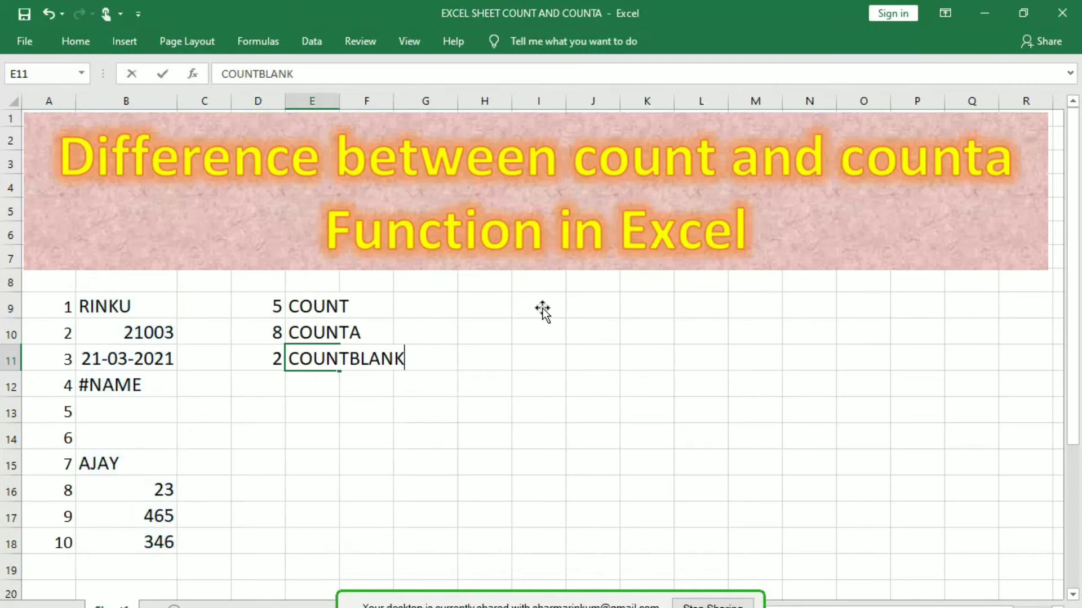
{"action": "key", "text": "Return"}
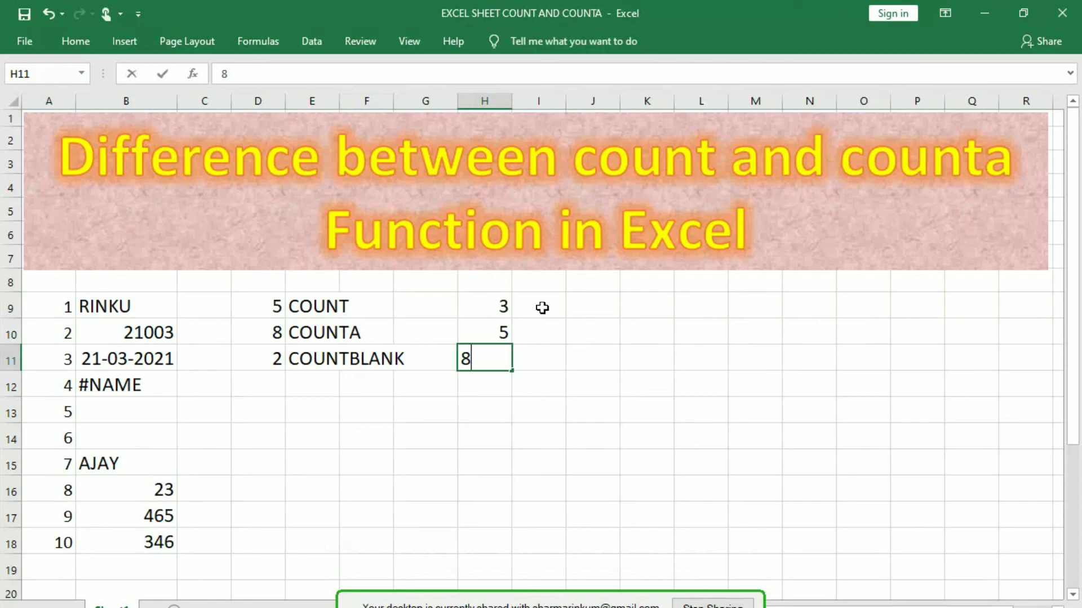
Enter =COUNT(H9:H11) in I9 to count the test values, returning 2
{"action": "left_click", "coordinate": [545, 308]}
{"action": "type", "text": "=COUNT(H9:H11)"}
{"action": "key", "text": "Return"}
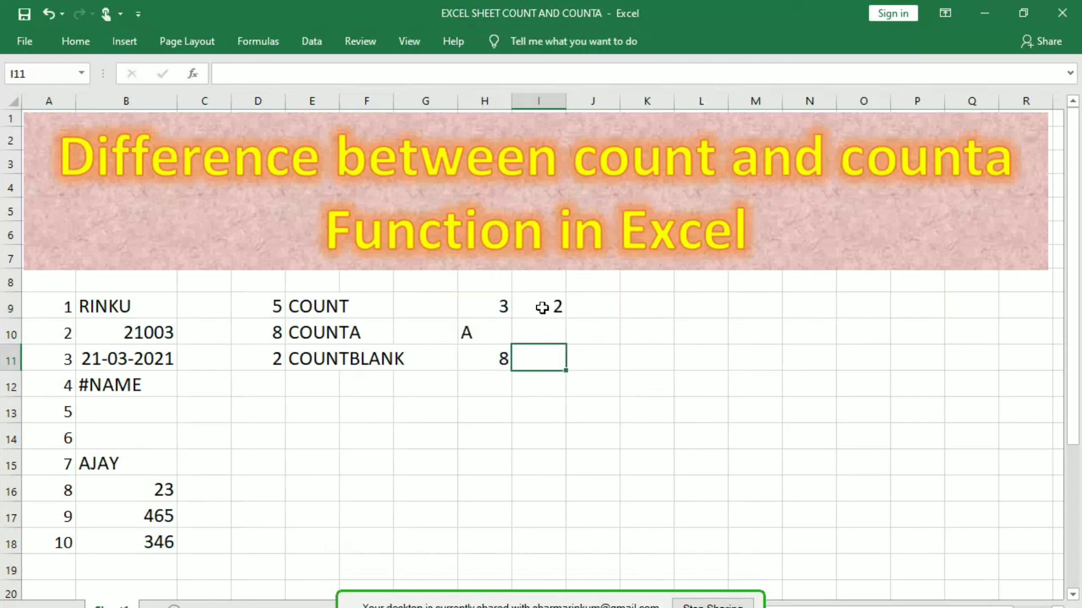